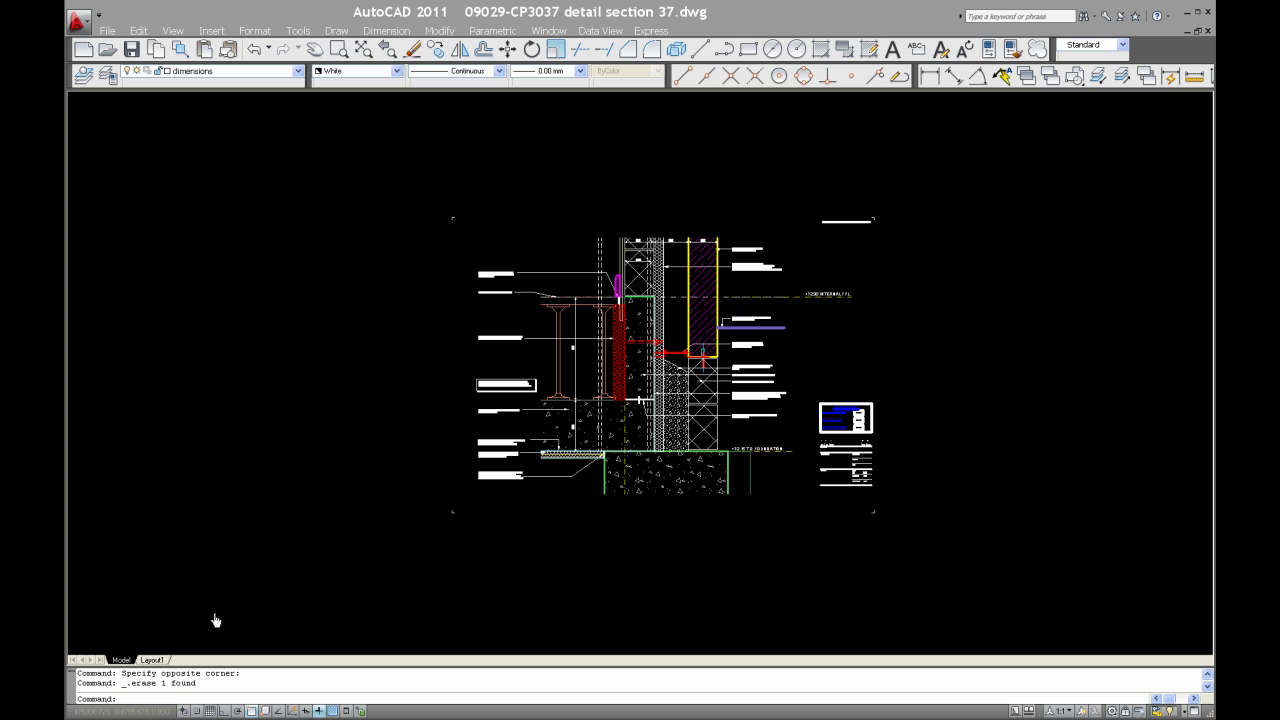
- Start PLOT for model space and select the HP DesignJet 500 42+HPGL2 Card printer
{"action": "scroll", "coordinate": [879, 504], "scroll_direction": "up", "scroll_amount": 3}
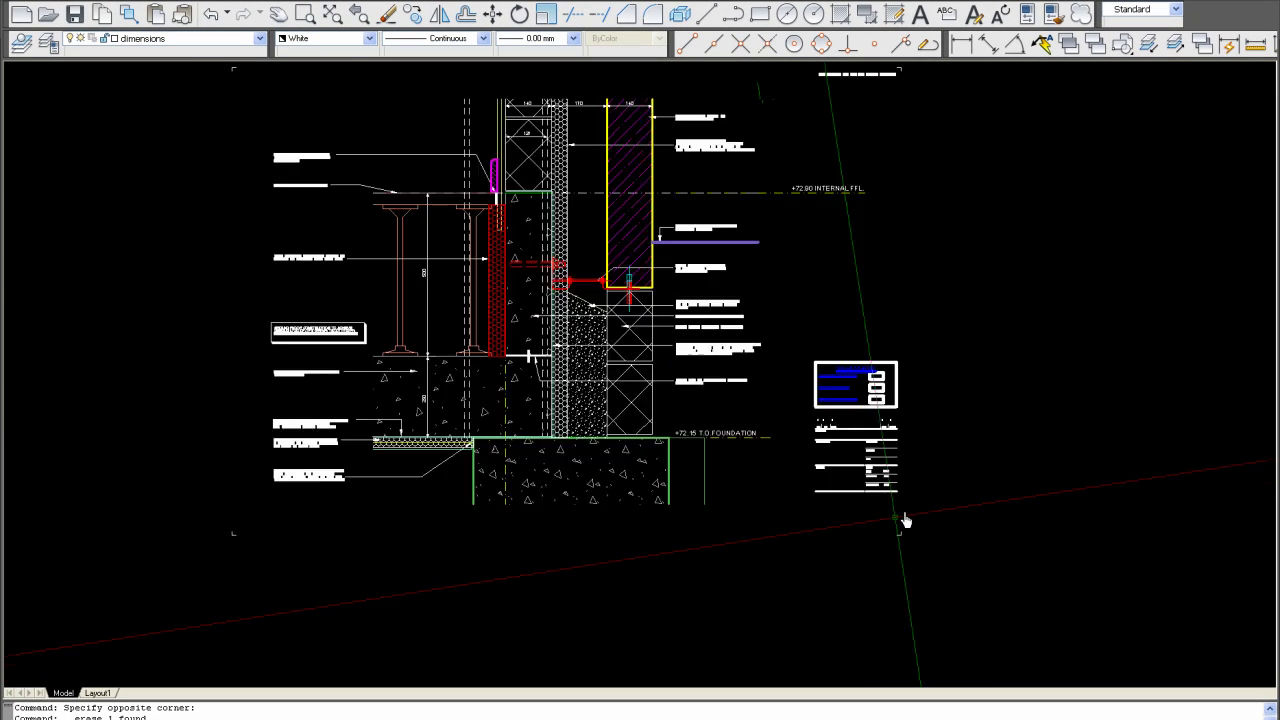
{"action": "scroll", "coordinate": [904, 520], "scroll_direction": "up", "scroll_amount": 8}
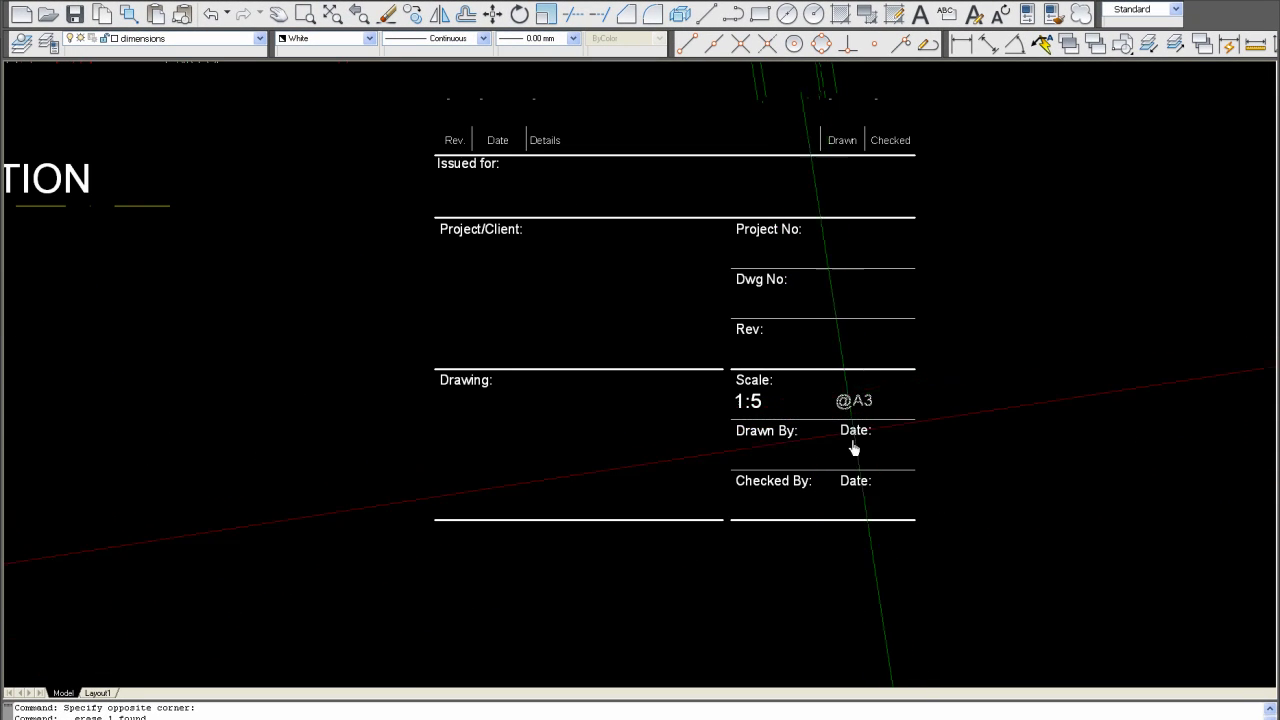
{"action": "scroll", "coordinate": [851, 449], "scroll_direction": "down", "scroll_amount": 6}
{"action": "scroll", "coordinate": [851, 466], "scroll_direction": "up", "scroll_amount": 6}
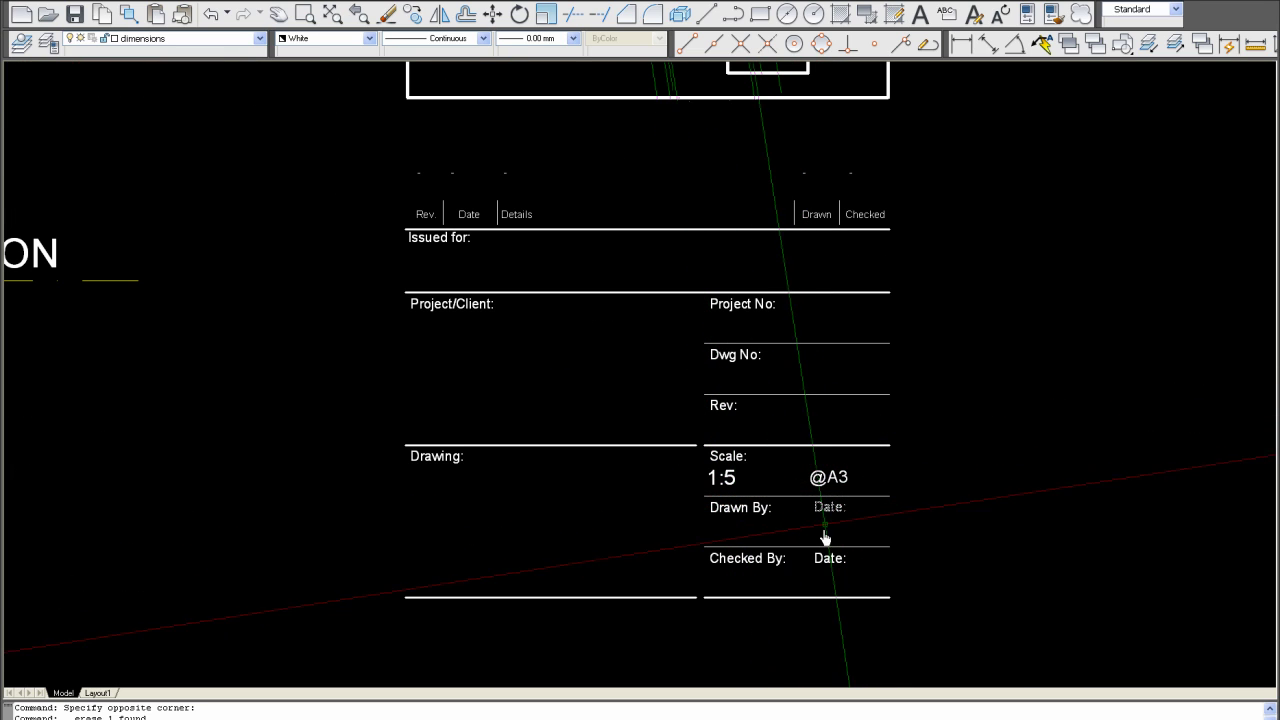
{"action": "scroll", "coordinate": [886, 506], "scroll_direction": "down", "scroll_amount": 6}
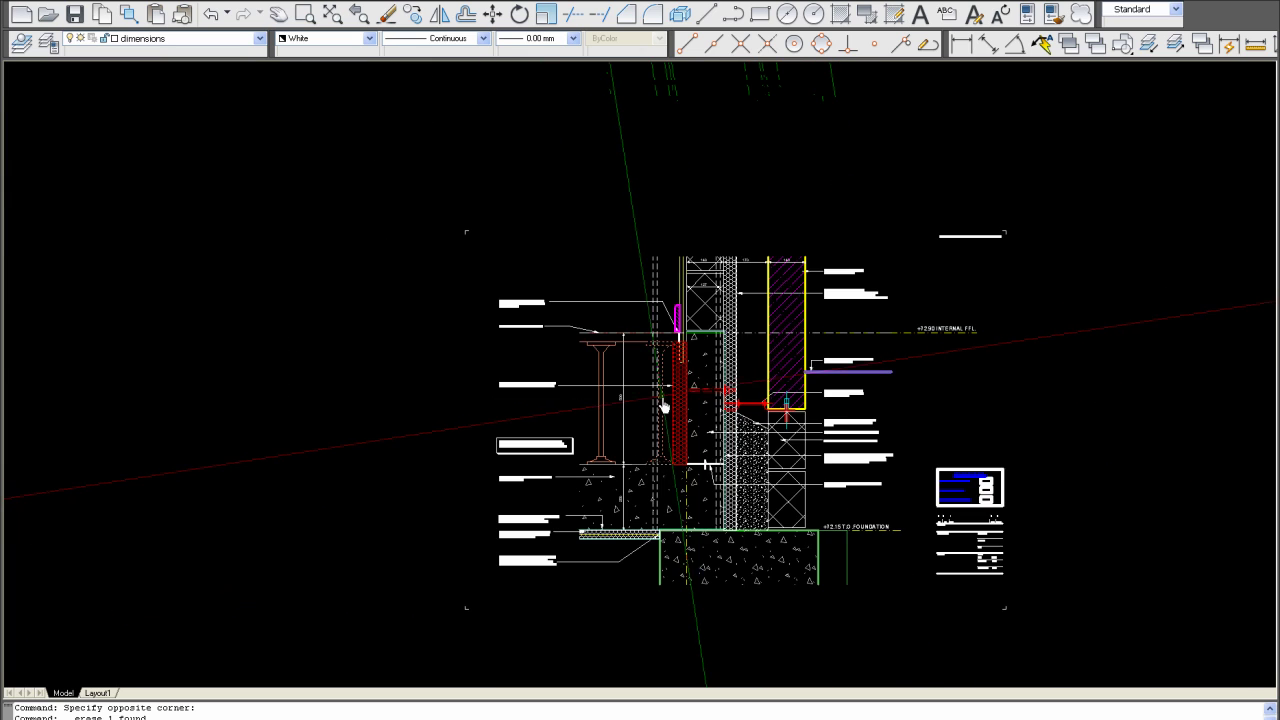
{"action": "scroll", "coordinate": [902, 290], "scroll_direction": "up", "scroll_amount": 4}
{"action": "scroll", "coordinate": [885, 295], "scroll_direction": "down", "scroll_amount": 3}
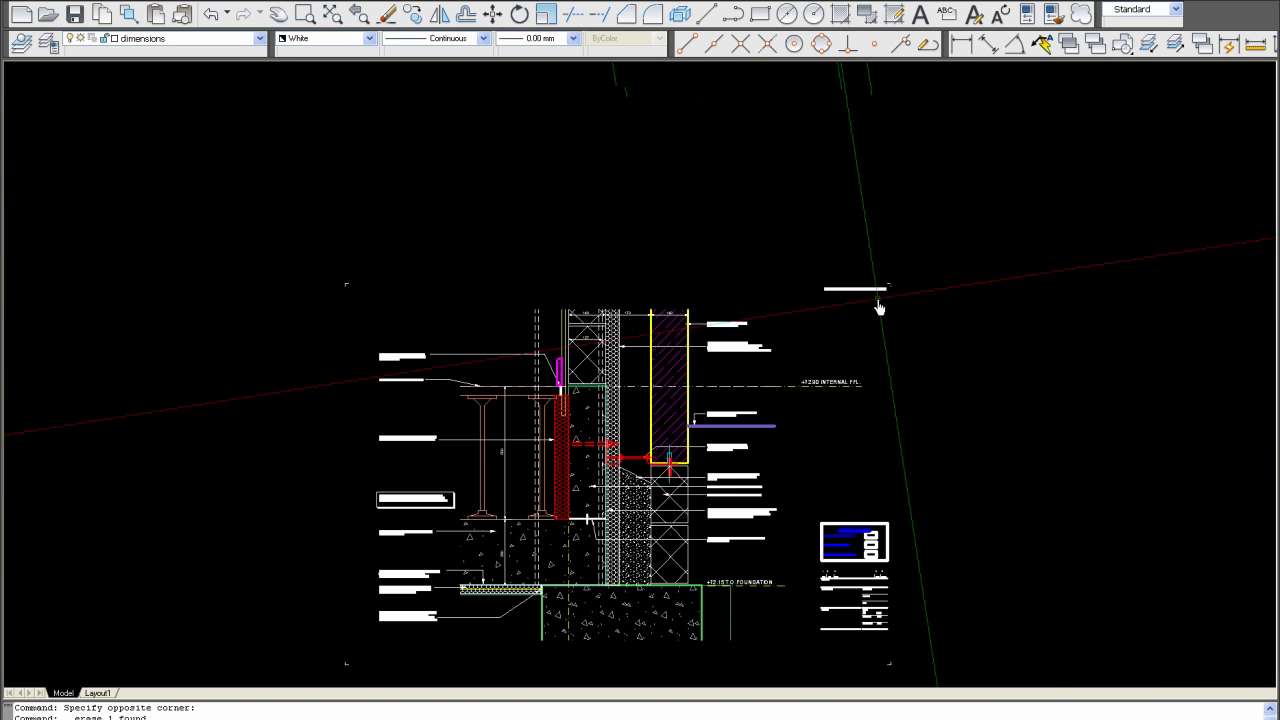
{"action": "scroll", "coordinate": [768, 420], "scroll_direction": "down", "scroll_amount": 2}
{"action": "scroll", "coordinate": [745, 615], "scroll_direction": "up", "scroll_amount": 7}
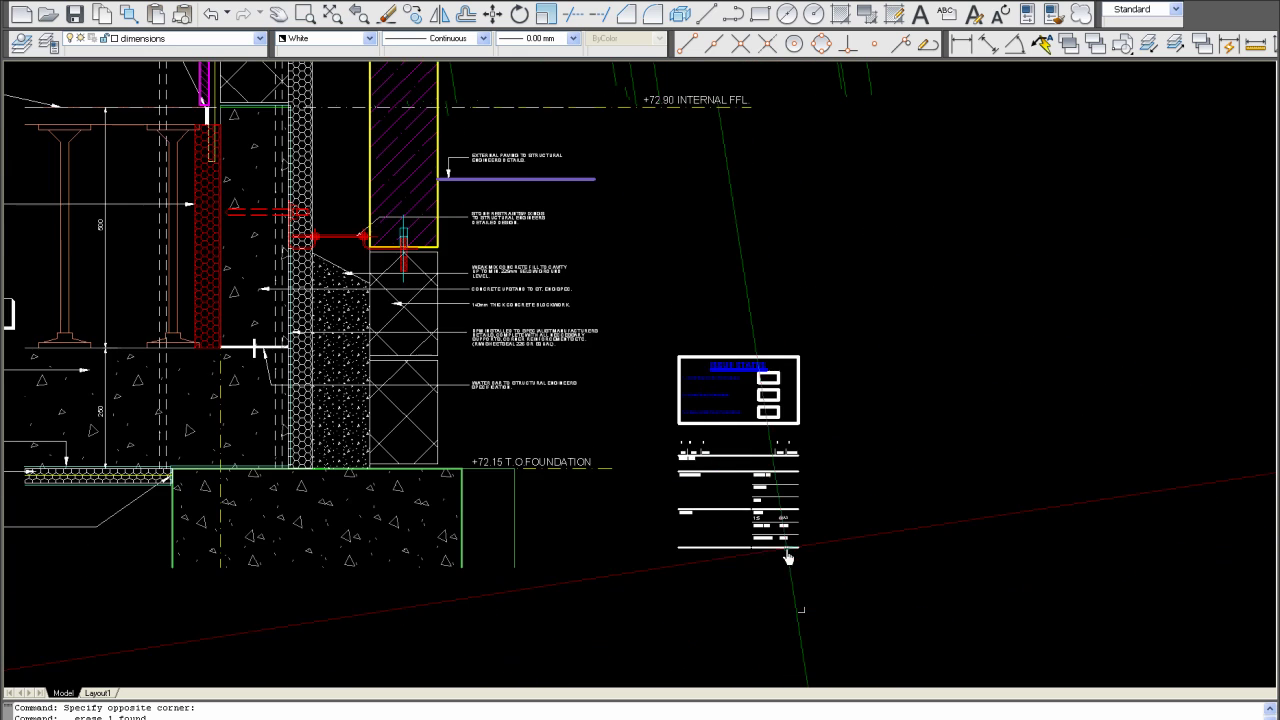
{"action": "scroll", "coordinate": [857, 528], "scroll_direction": "down", "scroll_amount": 6}
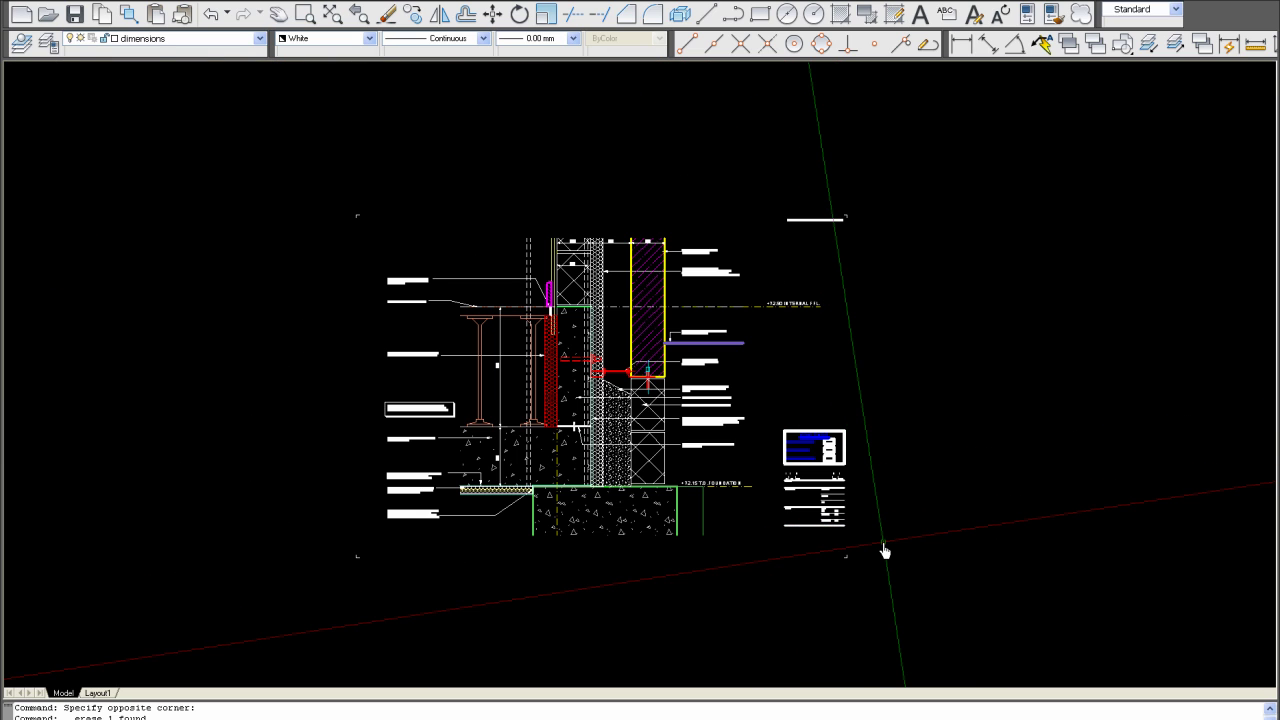
{"action": "type", "text": "plot"}
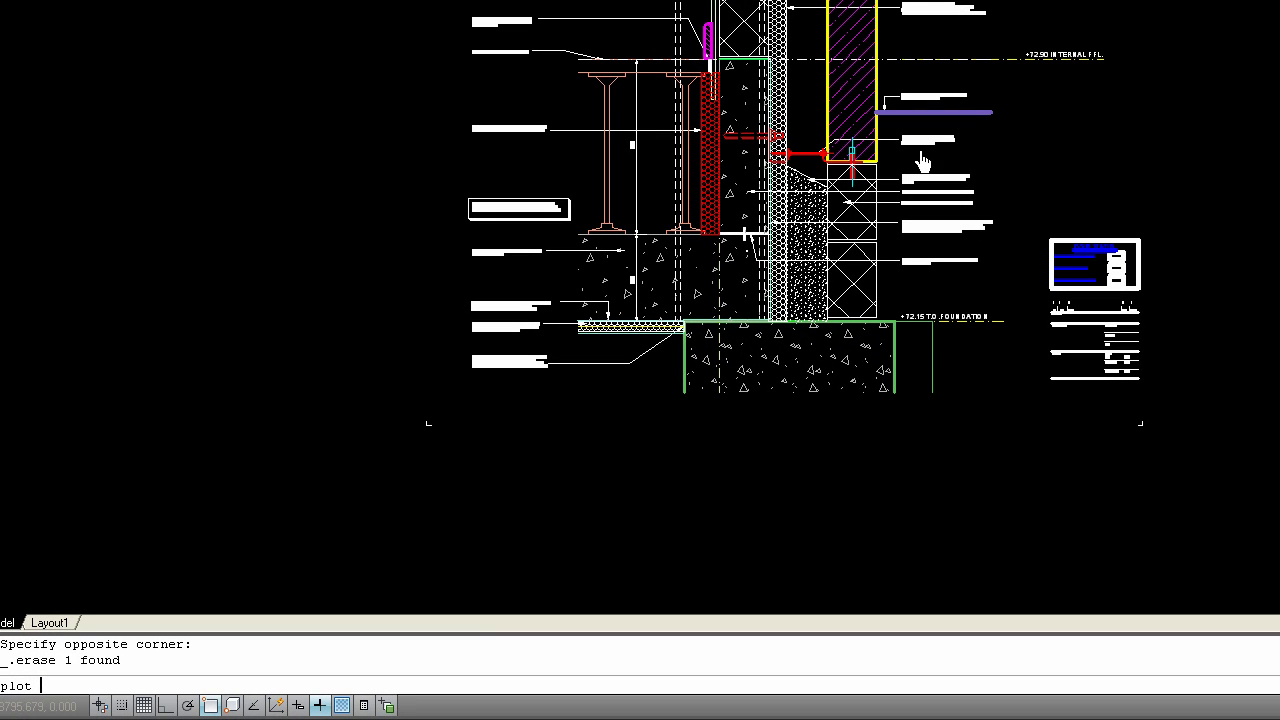
{"action": "key", "text": "Return"}
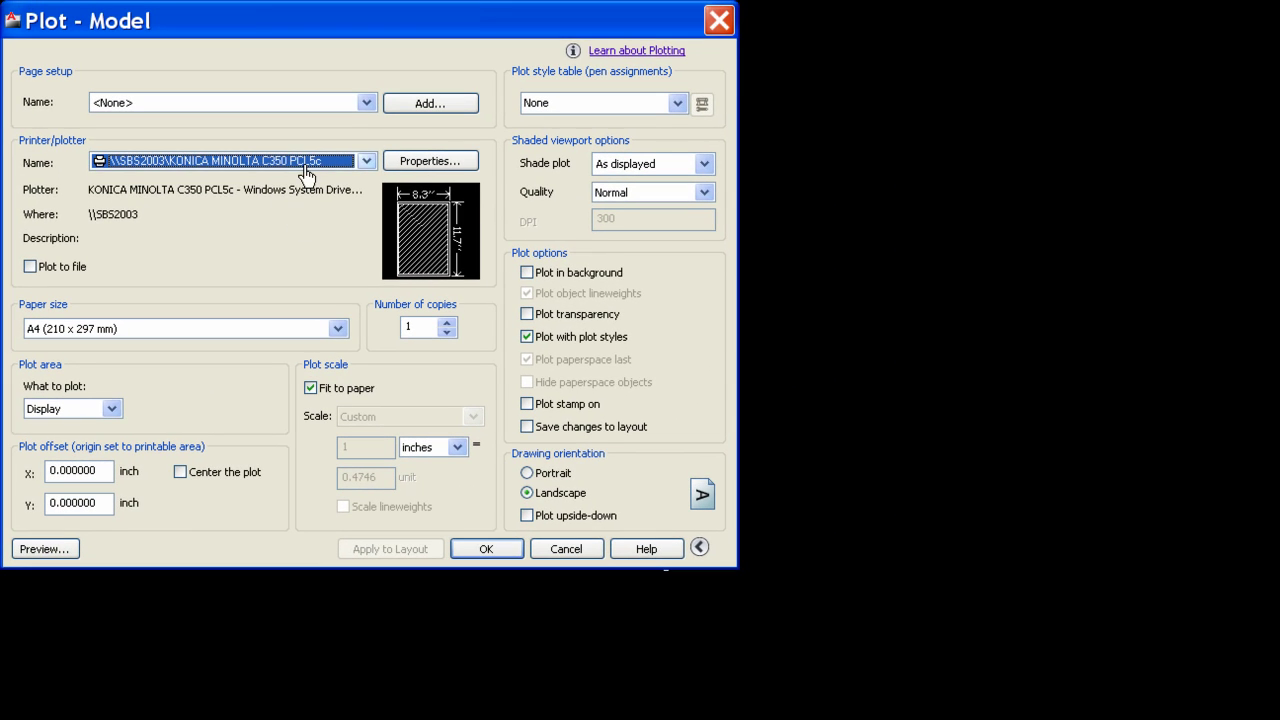
{"action": "left_click", "coordinate": [470, 128]}
{"action": "scroll", "coordinate": [364, 235], "scroll_direction": "up", "scroll_amount": 3}
{"action": "left_click", "coordinate": [325, 235]}
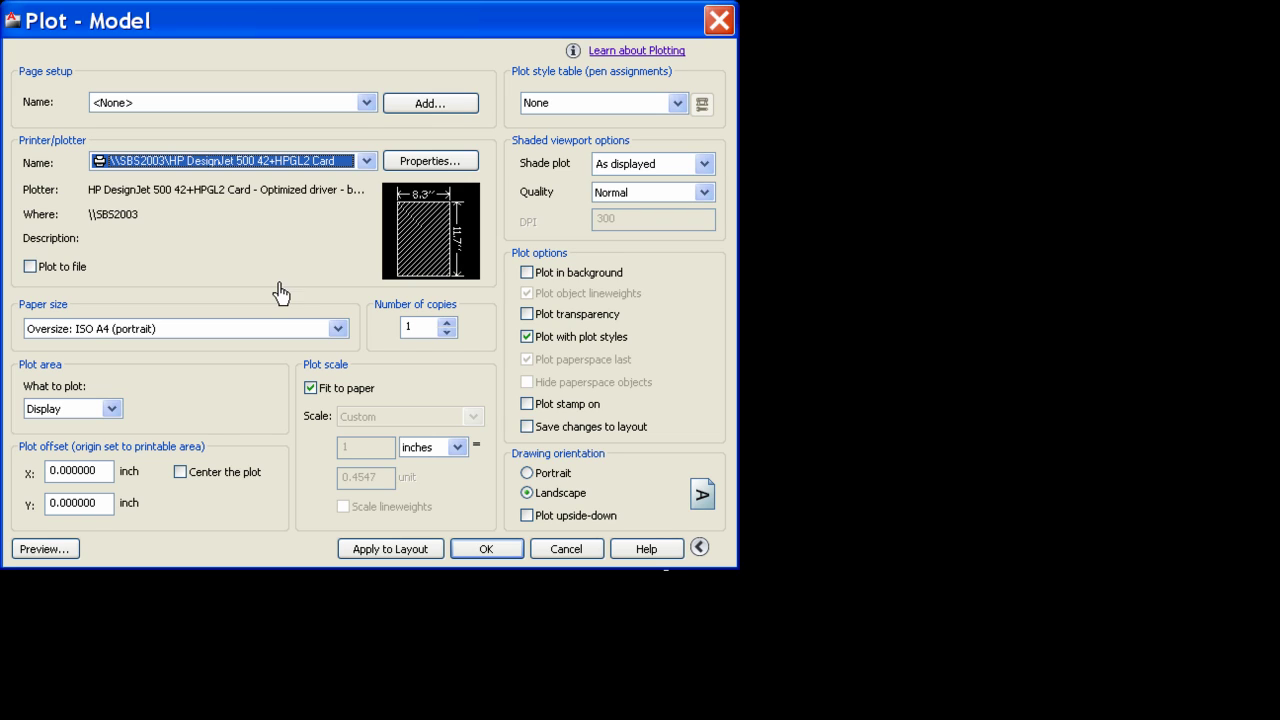
- Set the paper size to ISO A3 (landscape)
{"action": "left_click", "coordinate": [338, 332]}
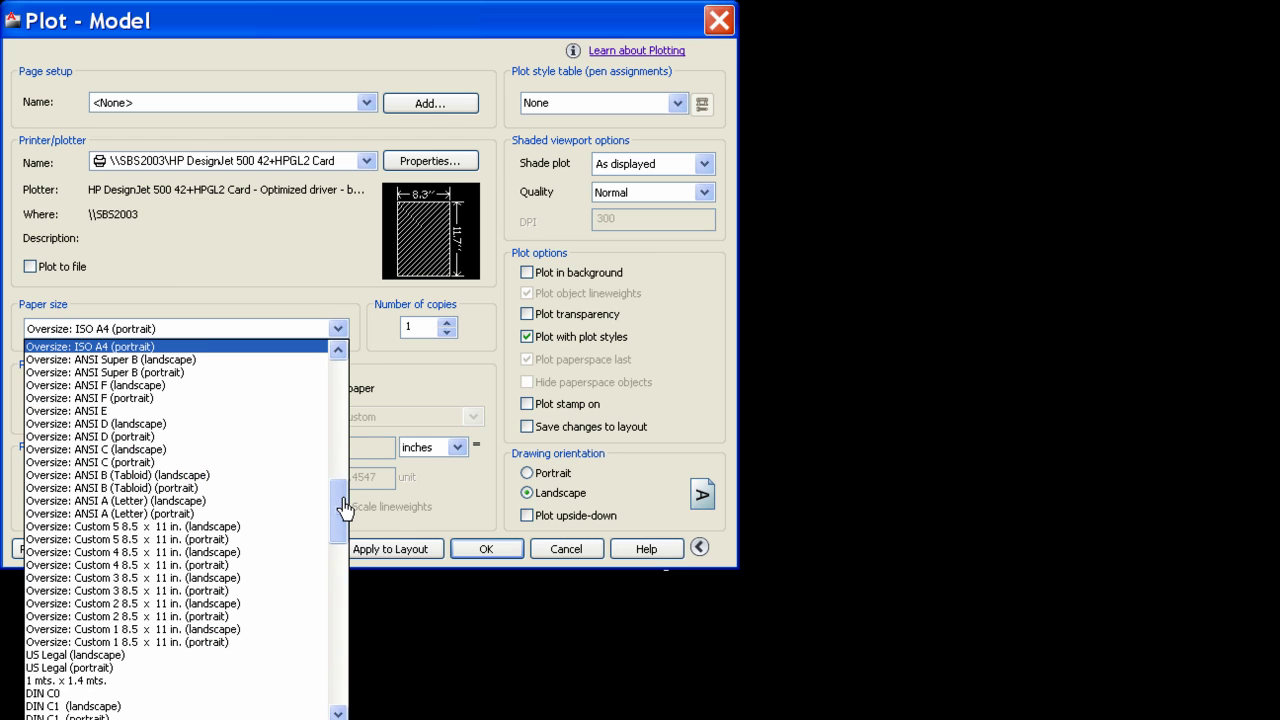
{"action": "left_click_drag", "start_coordinate": [340, 505], "coordinate": [345, 635]}
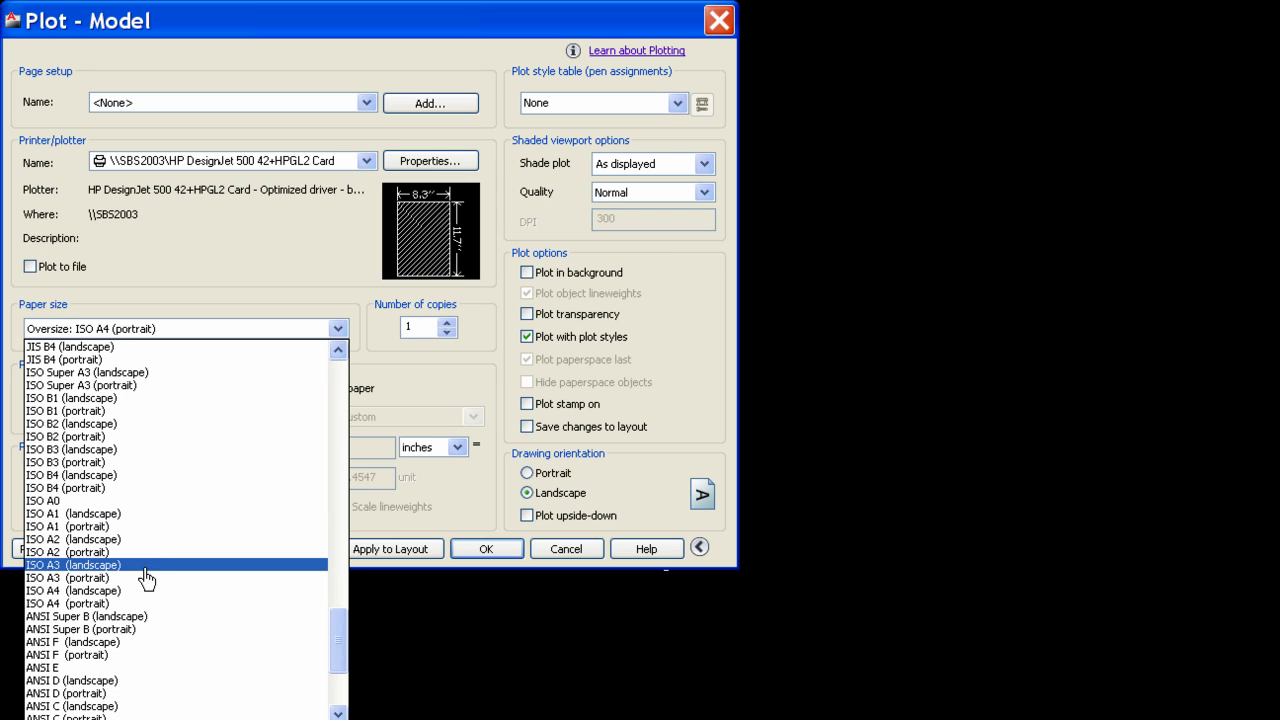
{"action": "left_click", "coordinate": [145, 566]}
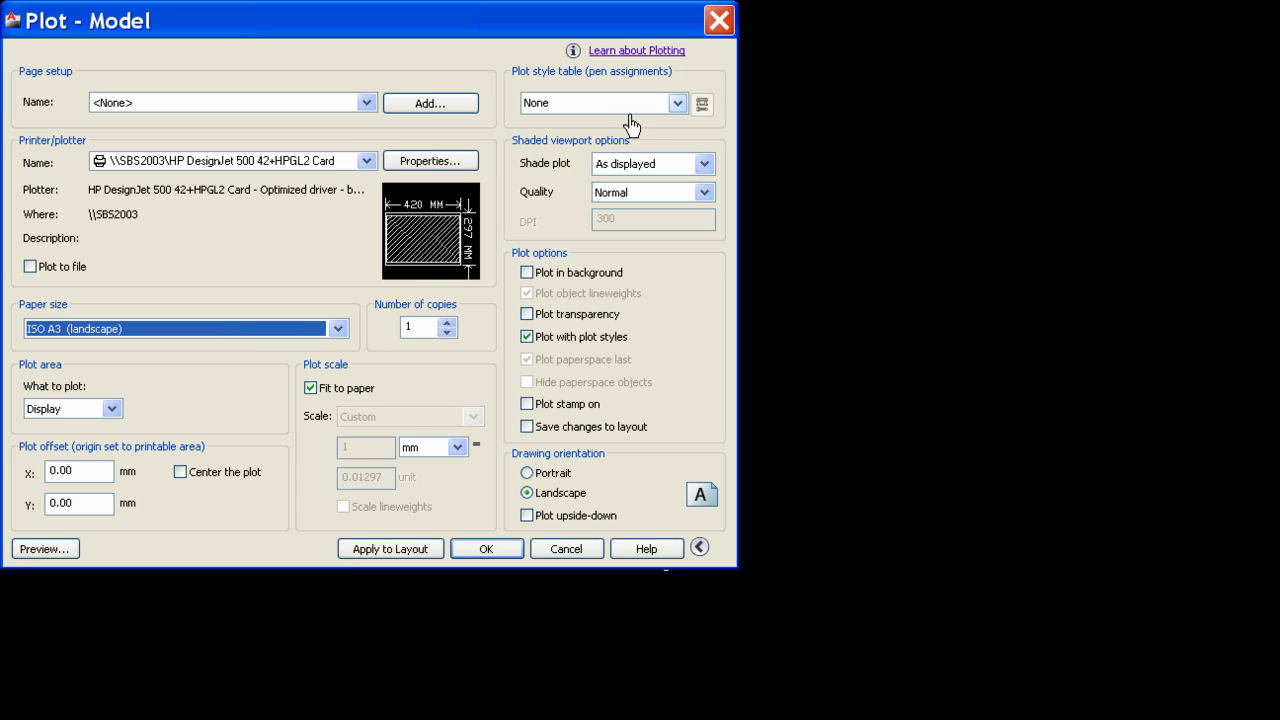
- Apply the monochrome.ctb plot style table and assign it to all layouts
{"action": "left_click", "coordinate": [677, 103]}
{"action": "left_click_drag", "start_coordinate": [702, 173], "coordinate": [711, 249]}
{"action": "left_click", "coordinate": [648, 278]}
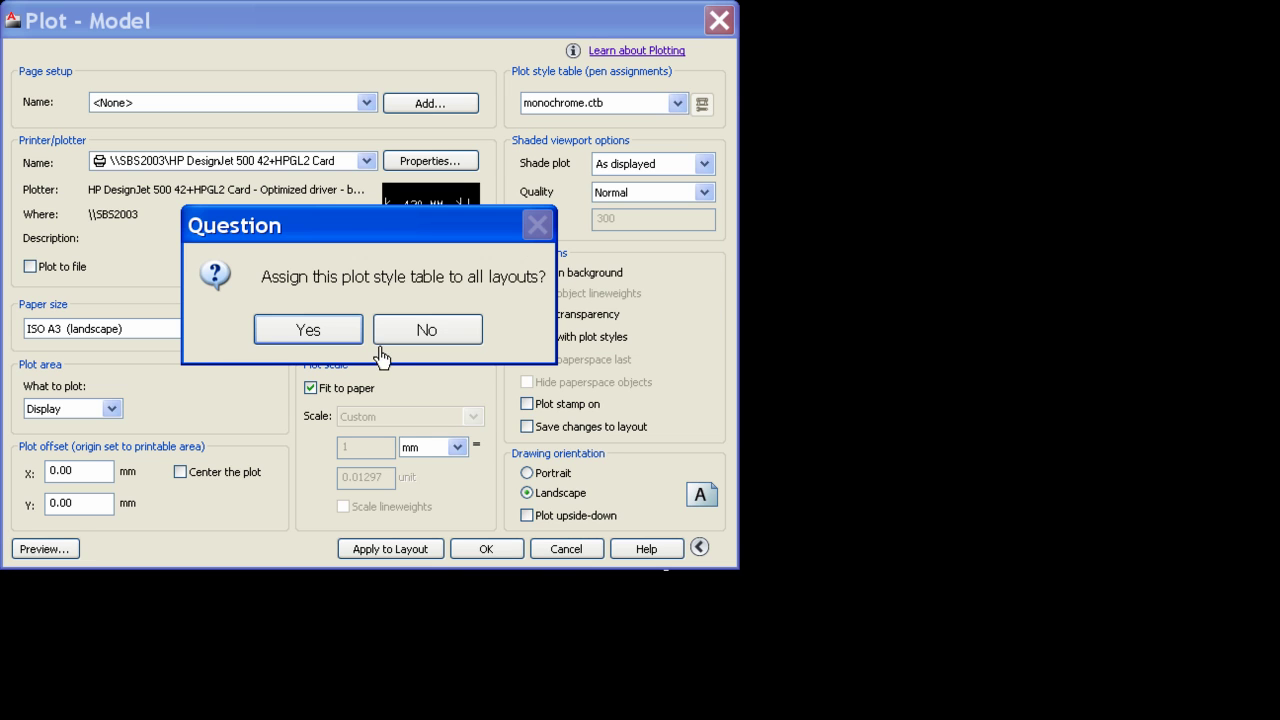
{"action": "left_click", "coordinate": [340, 333]}
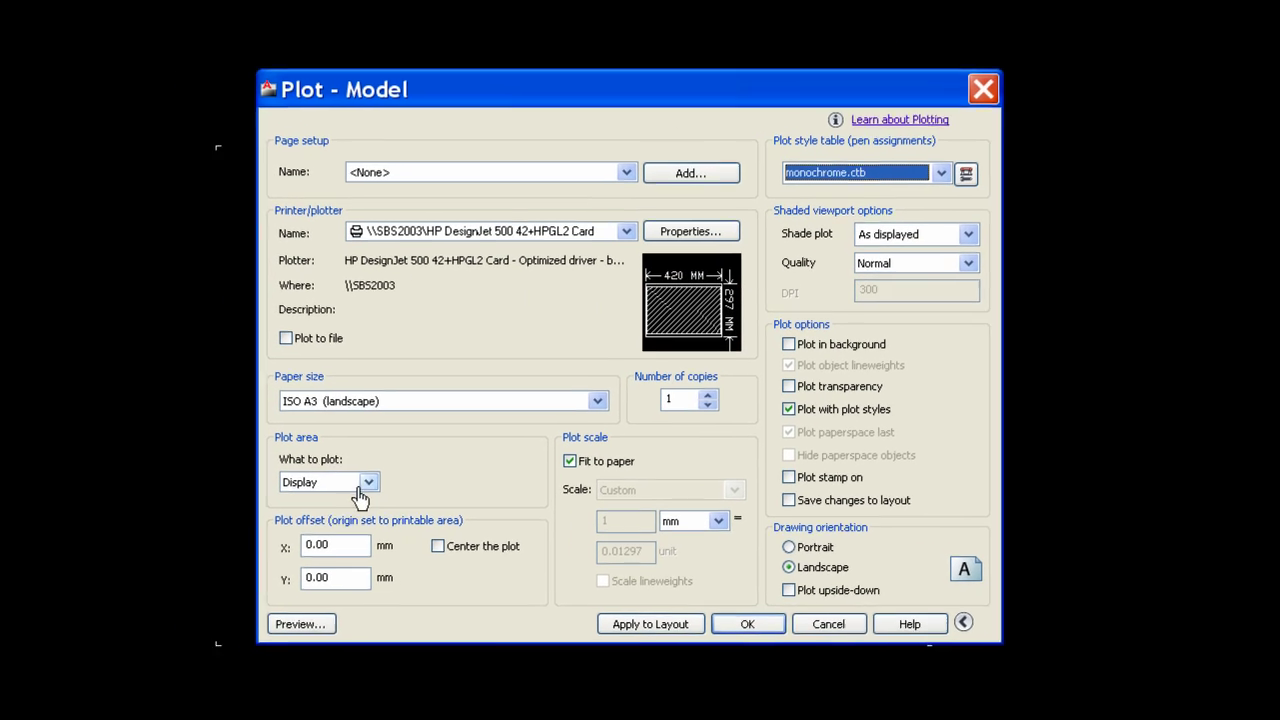
{"action": "left_click", "coordinate": [150, 429]}
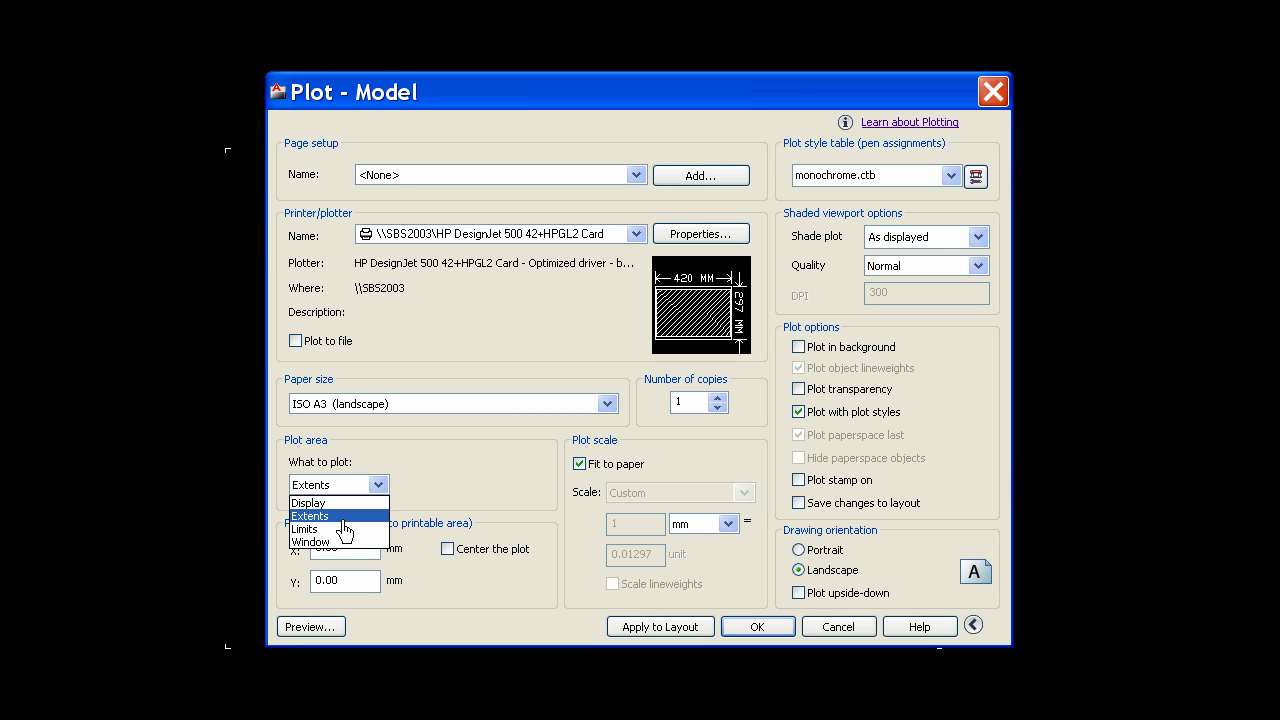
- Set the plot area to a window with two opposite corners around the construction detail
{"action": "left_click", "coordinate": [315, 541]}
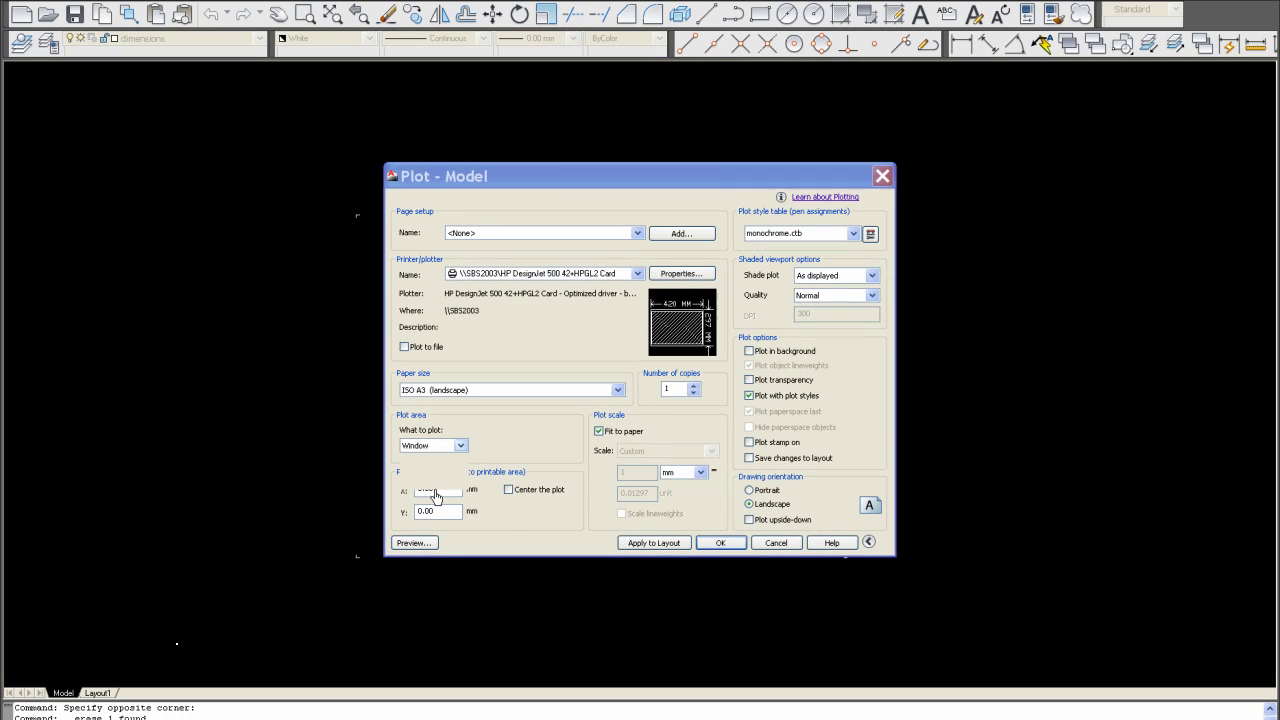
{"action": "left_click", "coordinate": [449, 459]}
{"action": "left_click", "coordinate": [417, 494]}
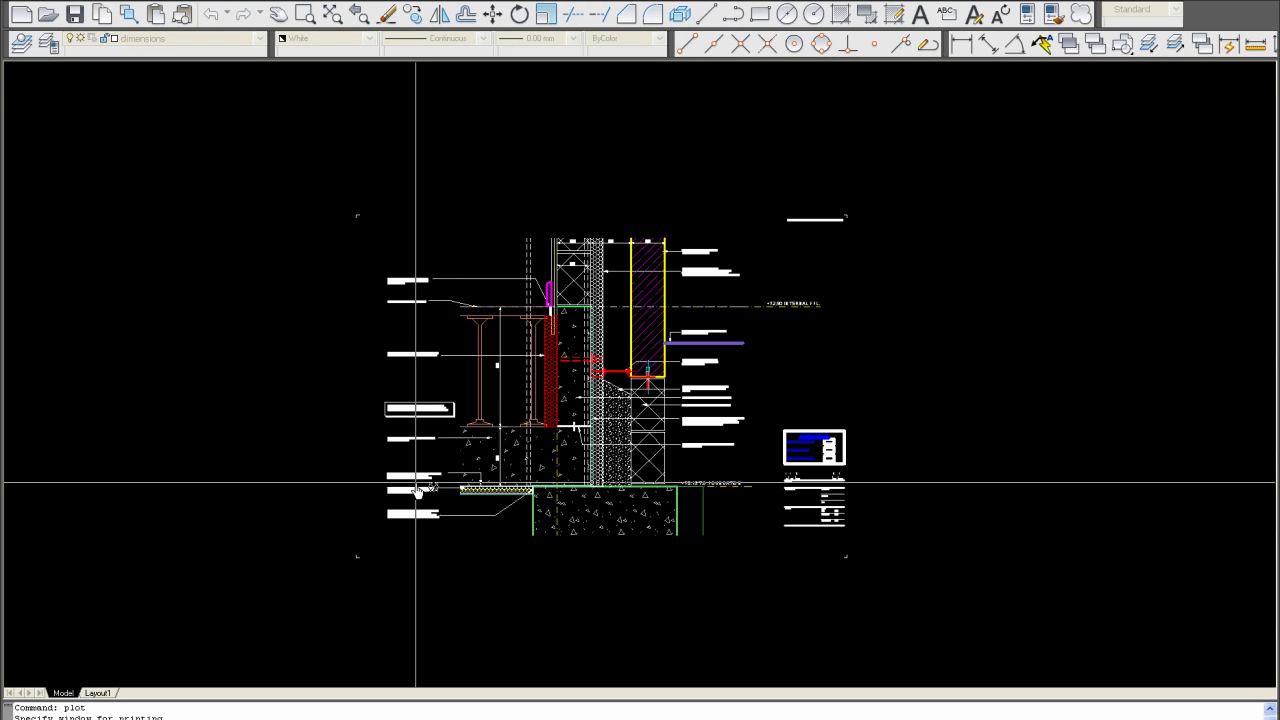
{"action": "scroll", "coordinate": [374, 537], "scroll_direction": "up", "scroll_amount": 3}
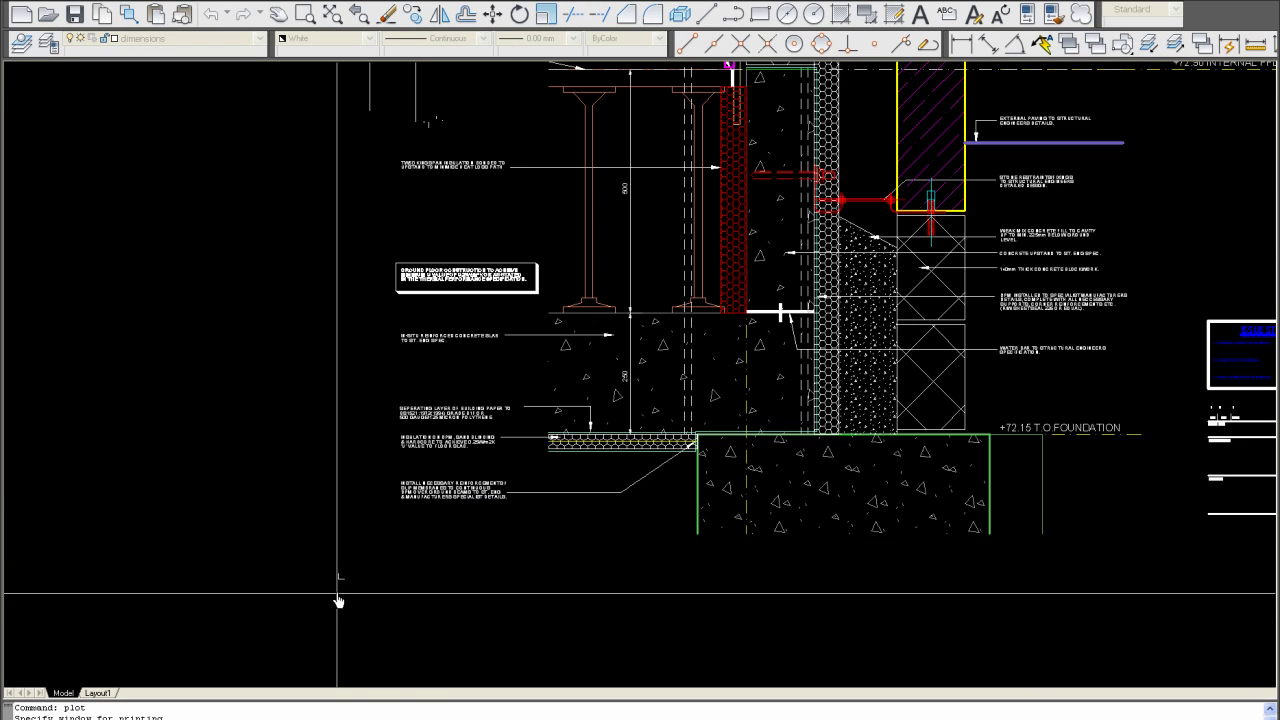
{"action": "scroll", "coordinate": [338, 590], "scroll_direction": "down", "scroll_amount": 3}
{"action": "scroll", "coordinate": [711, 334], "scroll_direction": "up", "scroll_amount": 6}
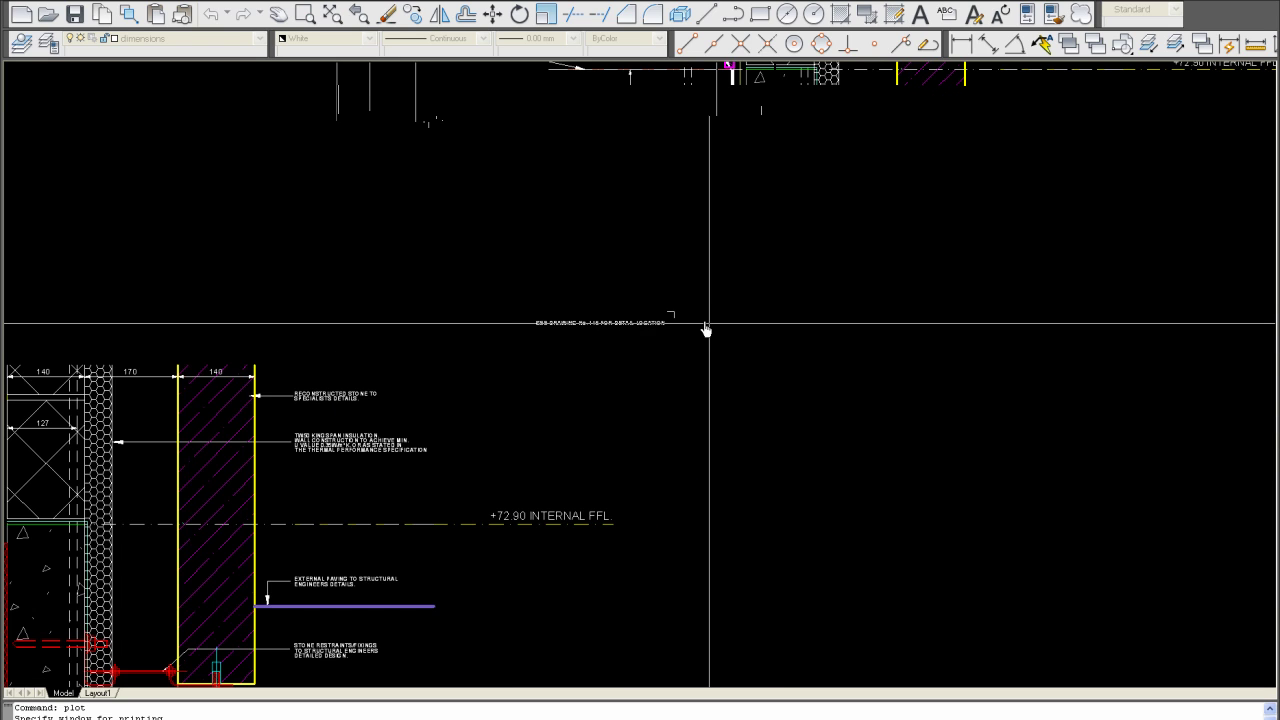
{"action": "scroll", "coordinate": [694, 286], "scroll_direction": "down", "scroll_amount": 6}
{"action": "scroll", "coordinate": [445, 576], "scroll_direction": "up", "scroll_amount": 6}
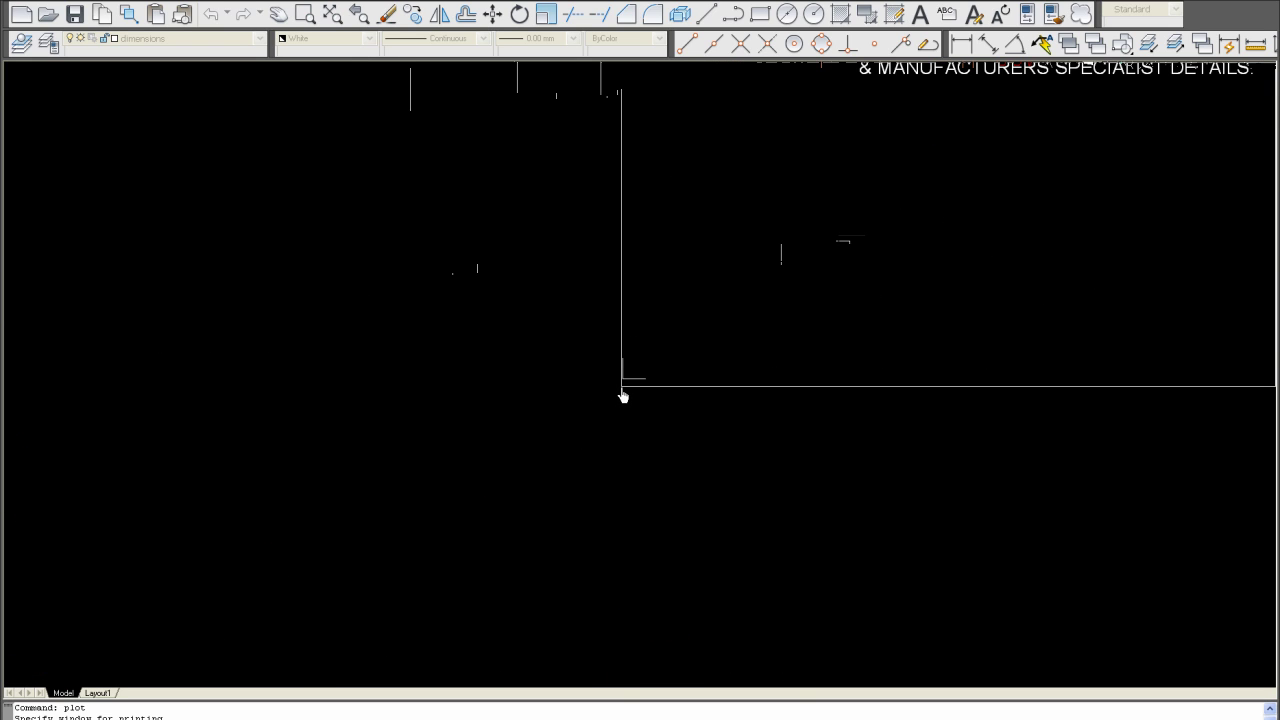
{"action": "left_click", "coordinate": [623, 383]}
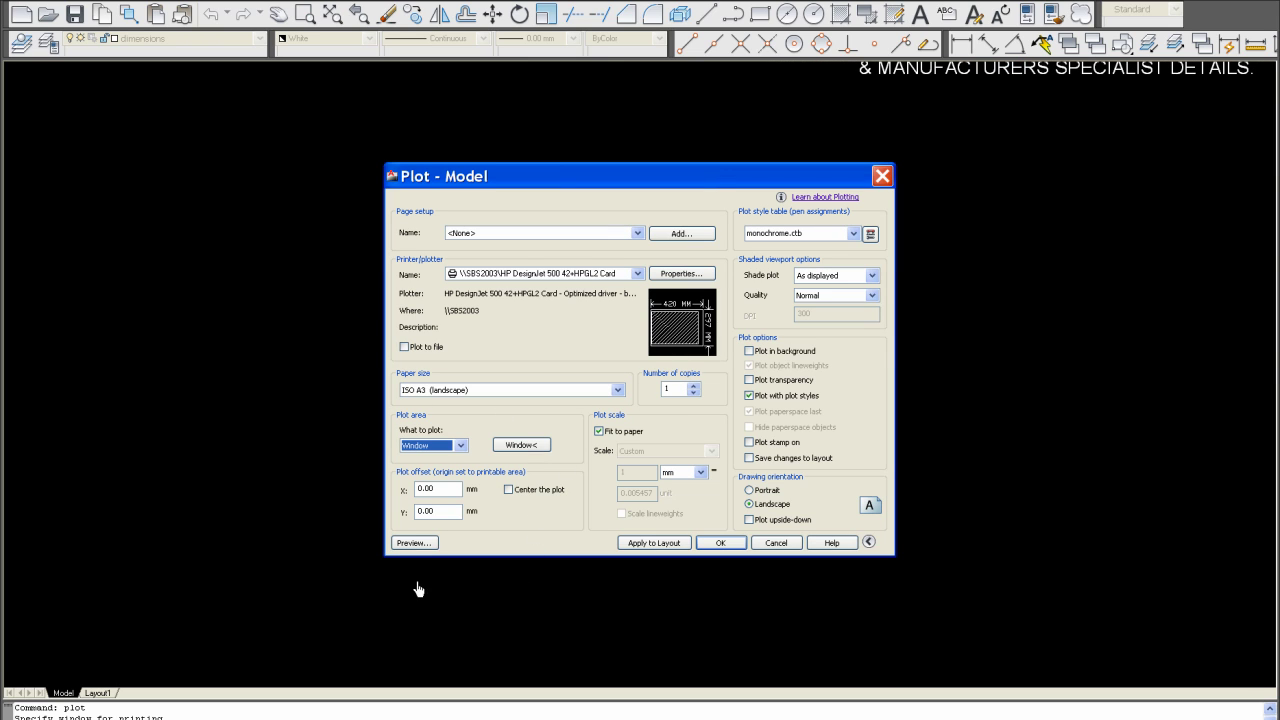
- Centre the plot on the sheet and test turning Fit to paper off and on
{"action": "left_click", "coordinate": [508, 489]}
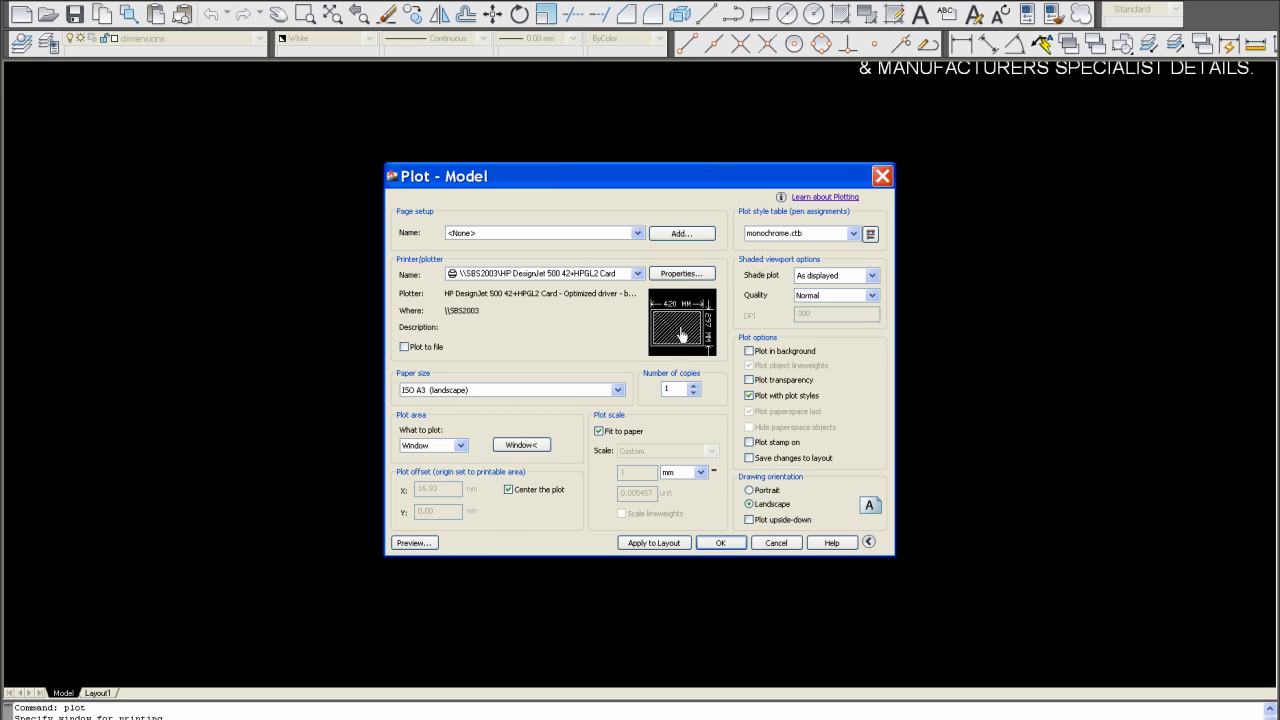
{"action": "left_click", "coordinate": [599, 432]}
{"action": "left_click", "coordinate": [680, 455]}
{"action": "left_click", "coordinate": [680, 460]}
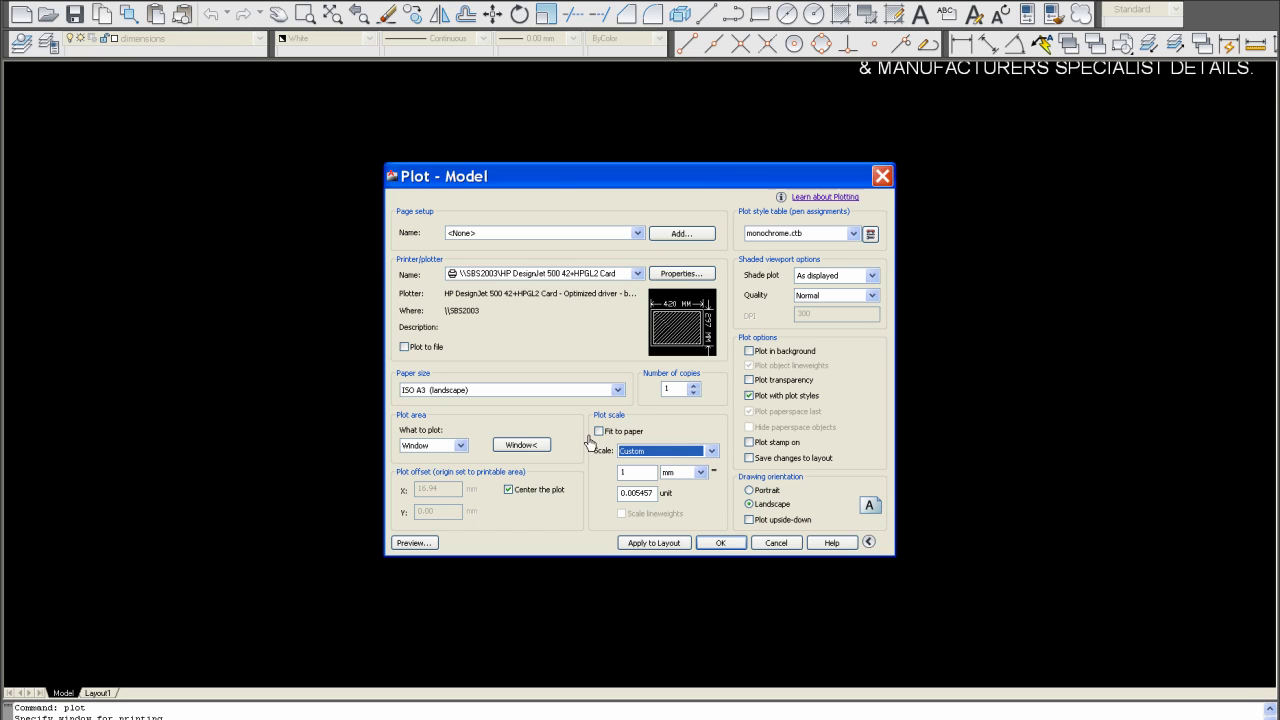
{"action": "left_click", "coordinate": [599, 431]}
- Try a 1:1 plot scale, then restore Fit to paper at 1 mm = 0.005457 units
{"action": "left_click", "coordinate": [599, 431]}
{"action": "left_click", "coordinate": [711, 451]}
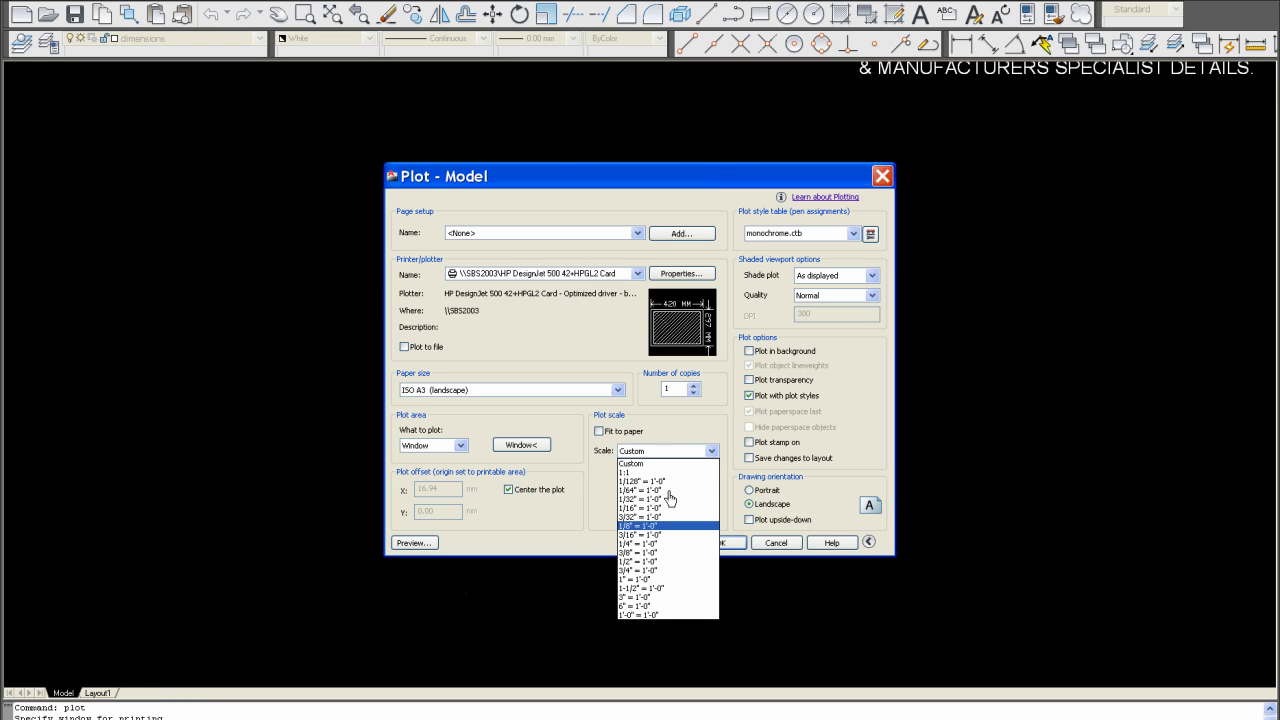
{"action": "left_click", "coordinate": [628, 472]}
{"action": "left_click", "coordinate": [599, 431]}
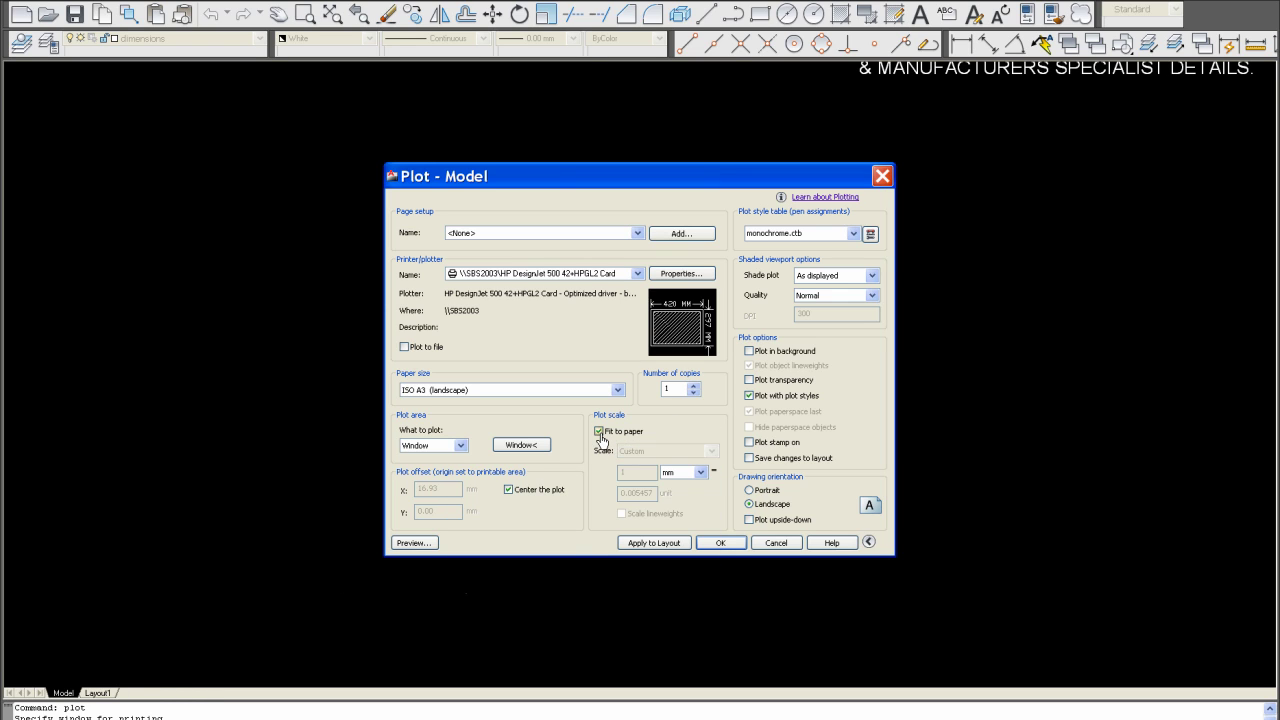
{"action": "left_click", "coordinate": [599, 431]}
{"action": "left_click", "coordinate": [711, 451]}
{"action": "left_click", "coordinate": [628, 472]}
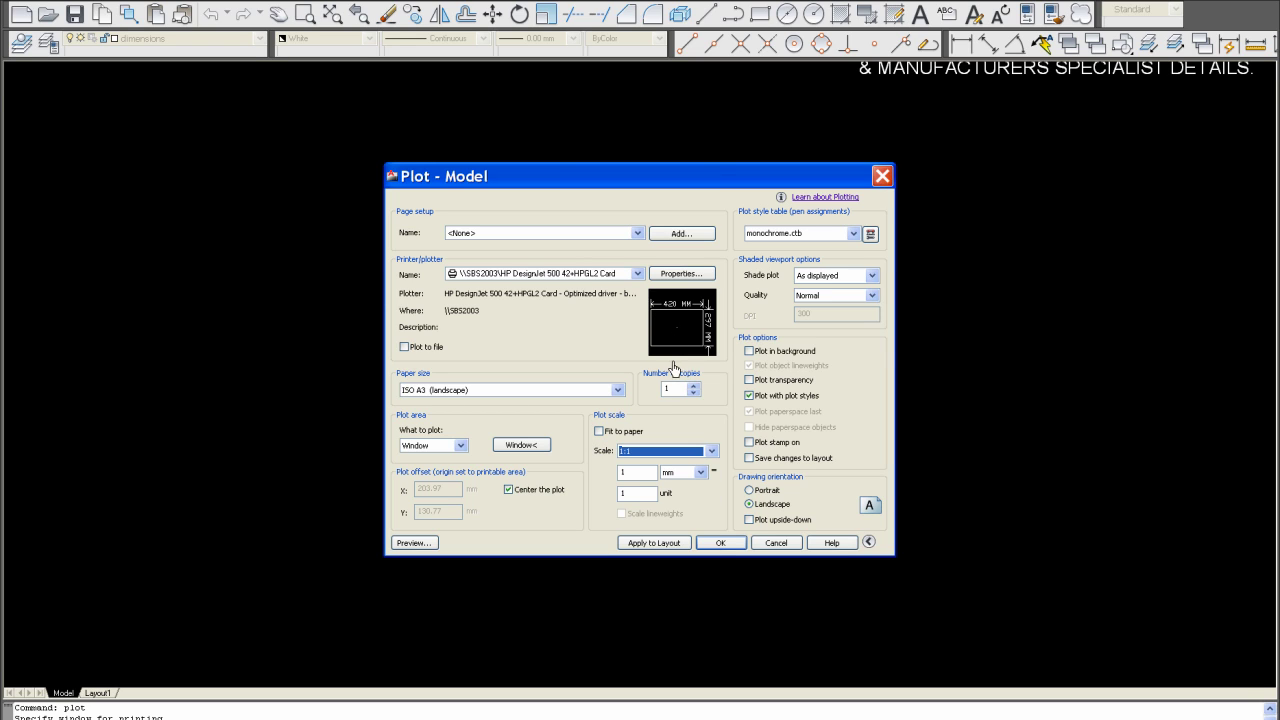
{"action": "left_click", "coordinate": [599, 431]}
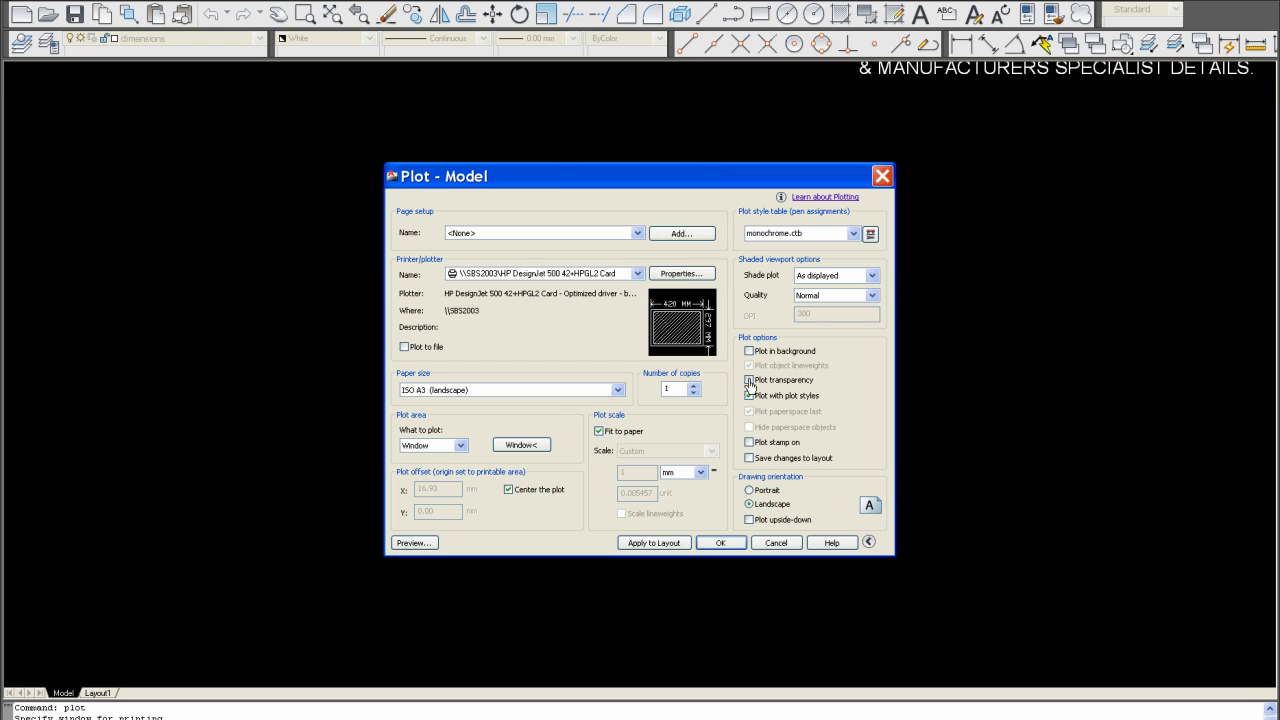
- Apply the plot settings to the Model layout and cancel re-picking the window
{"action": "left_click", "coordinate": [659, 545]}
{"action": "left_click_drag", "start_coordinate": [727, 186], "coordinate": [690, 231]}
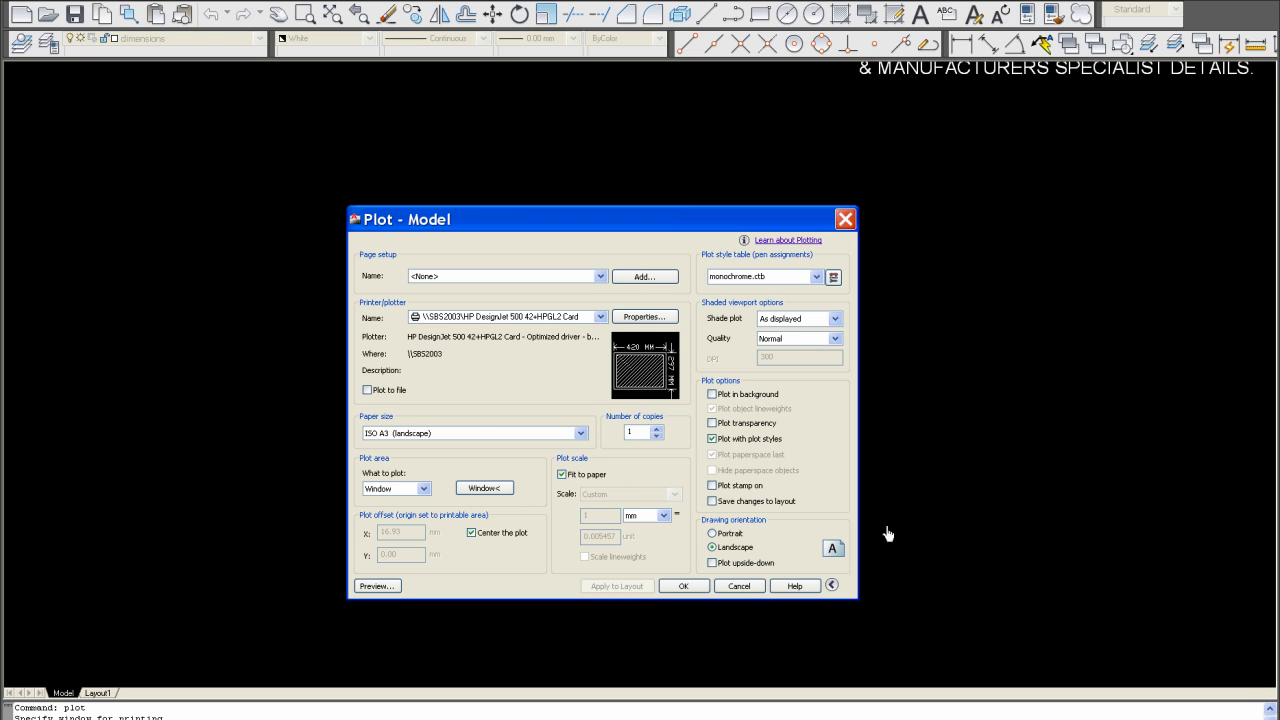
{"action": "left_click", "coordinate": [484, 488]}
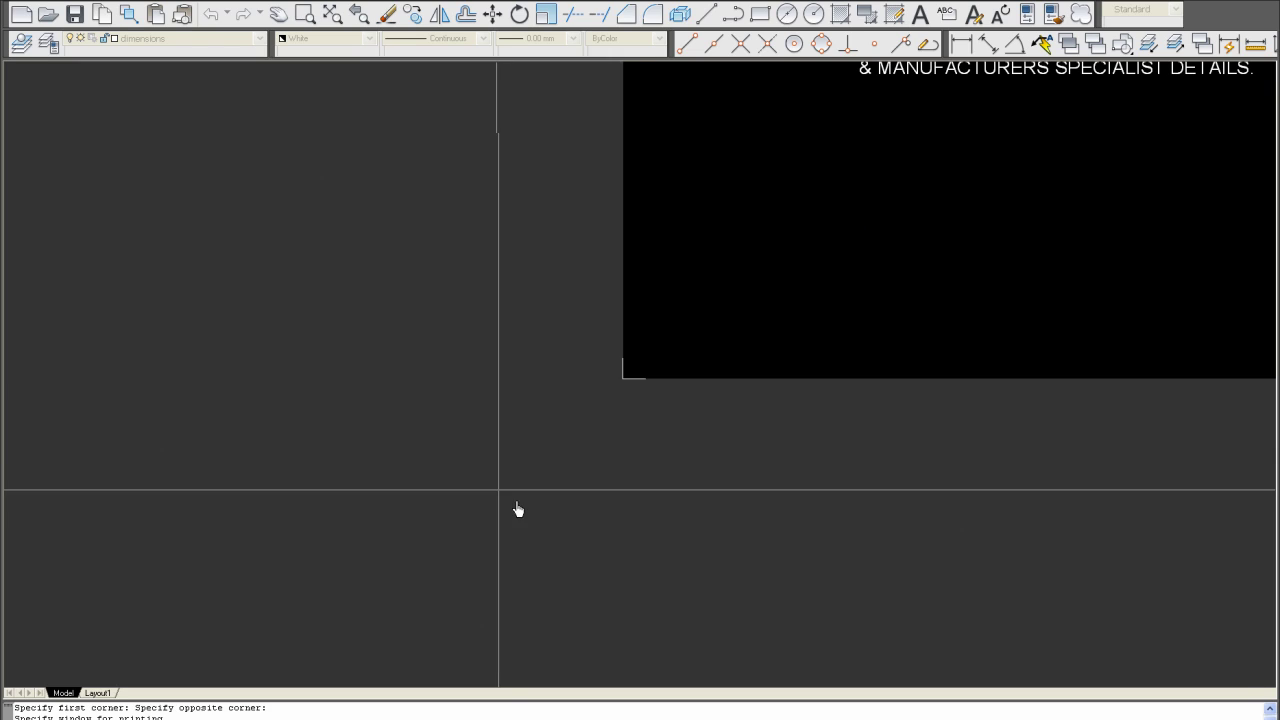
{"action": "scroll", "coordinate": [491, 571], "scroll_direction": "down", "scroll_amount": 5}
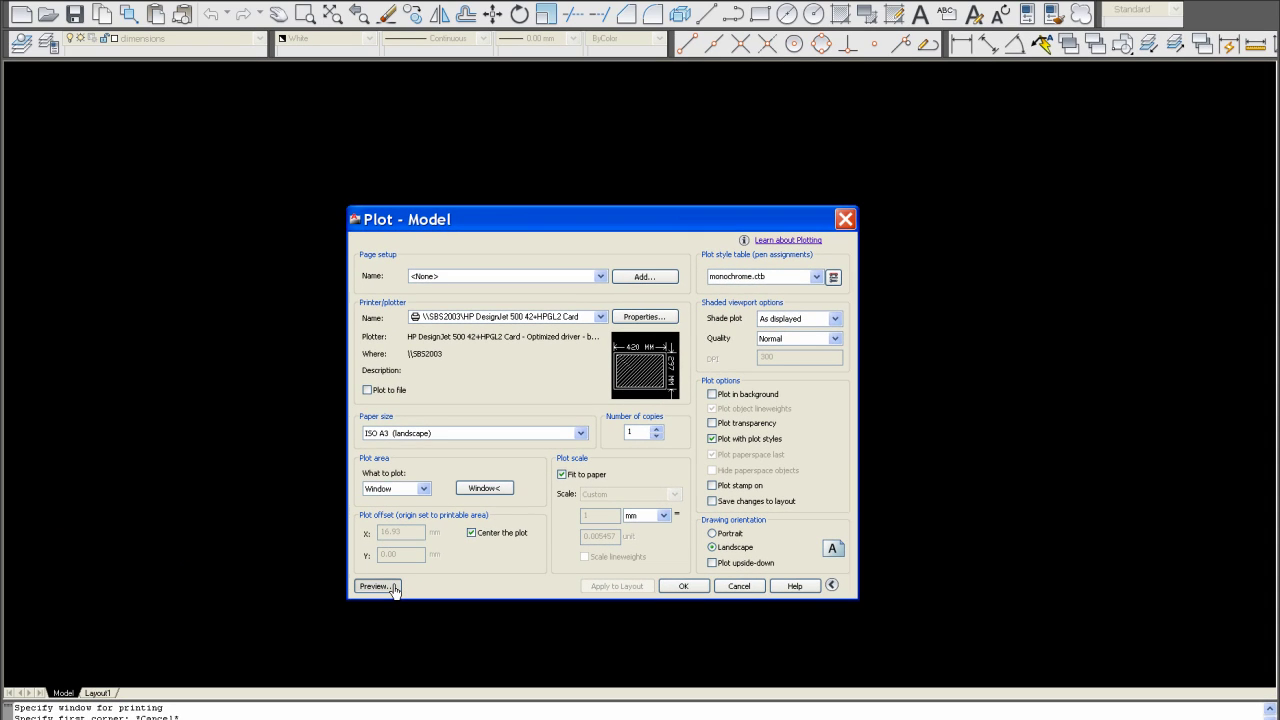
{"action": "left_click", "coordinate": [378, 586]}
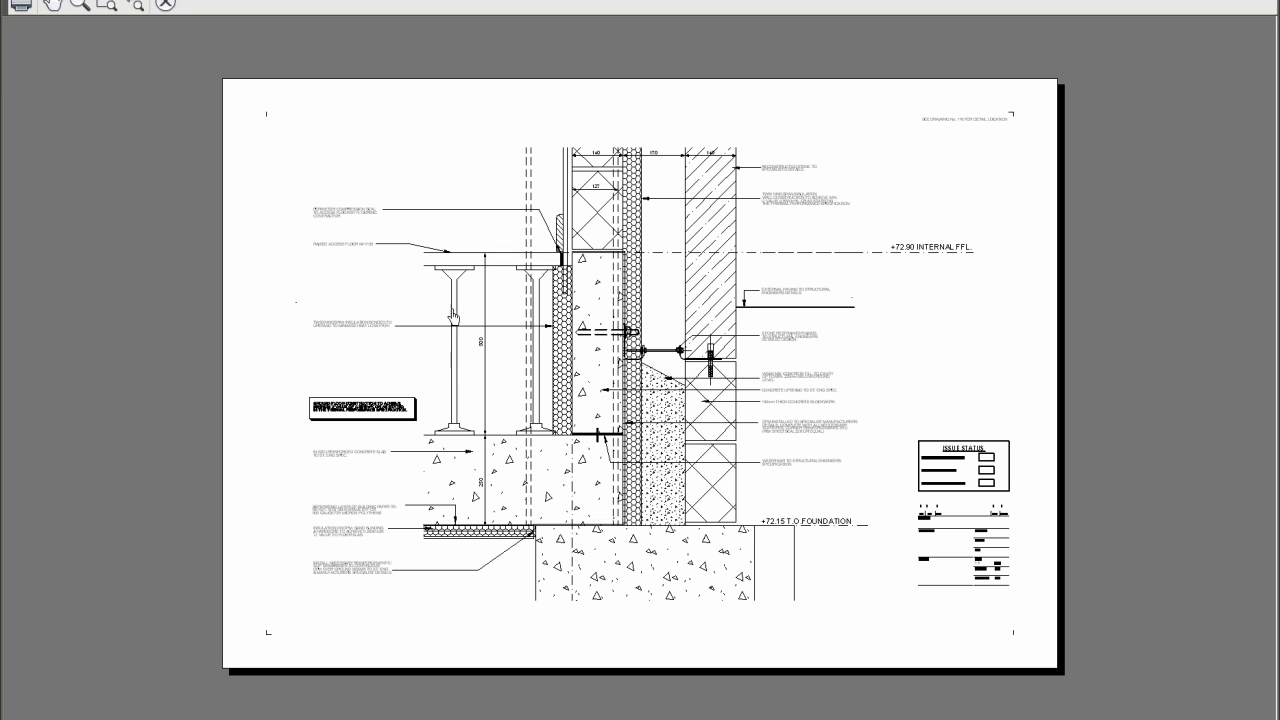
{"action": "scroll", "coordinate": [1000, 600], "scroll_direction": "up", "scroll_amount": 3}
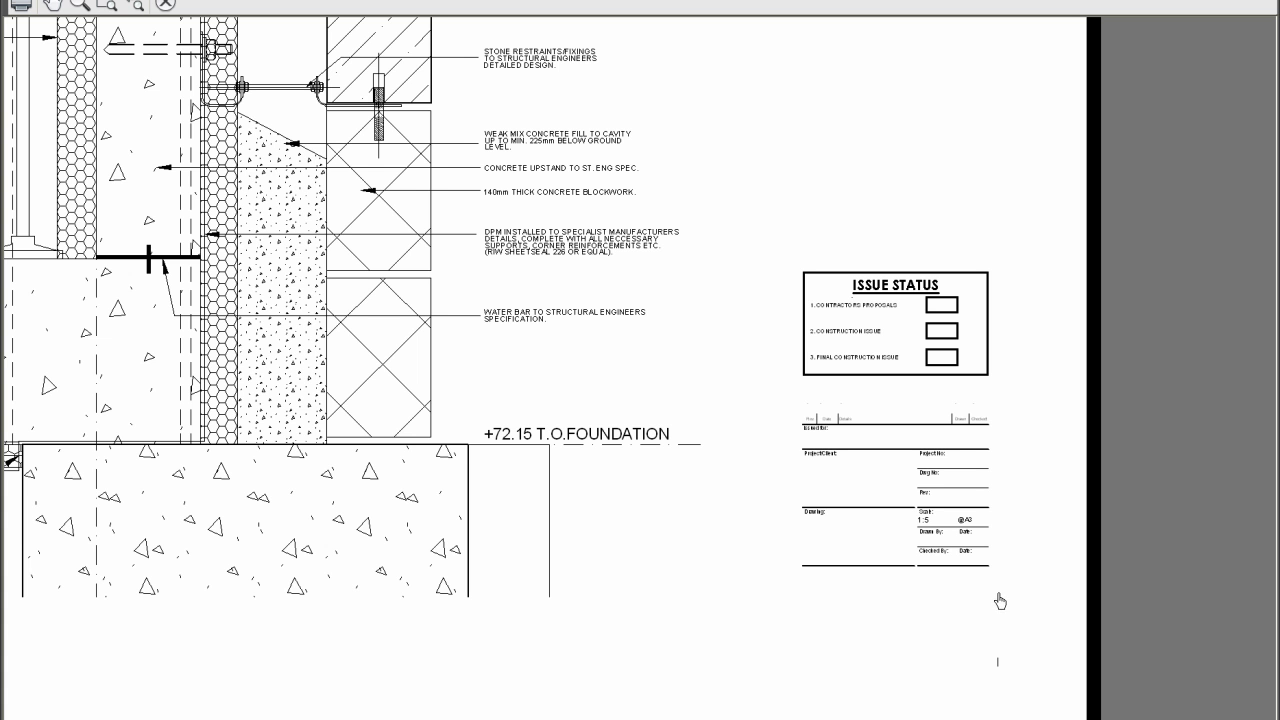